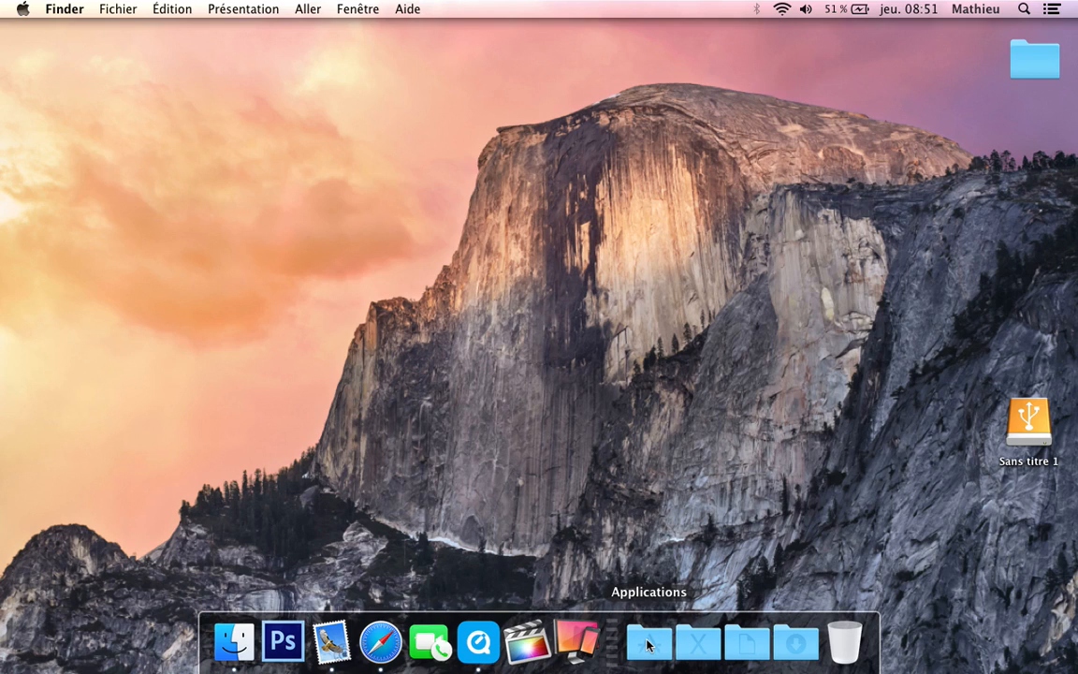
# Open Utilitaire de disque from the Utilitaires folder of the applications.
pyautogui.scroll(-10, 746, 305)
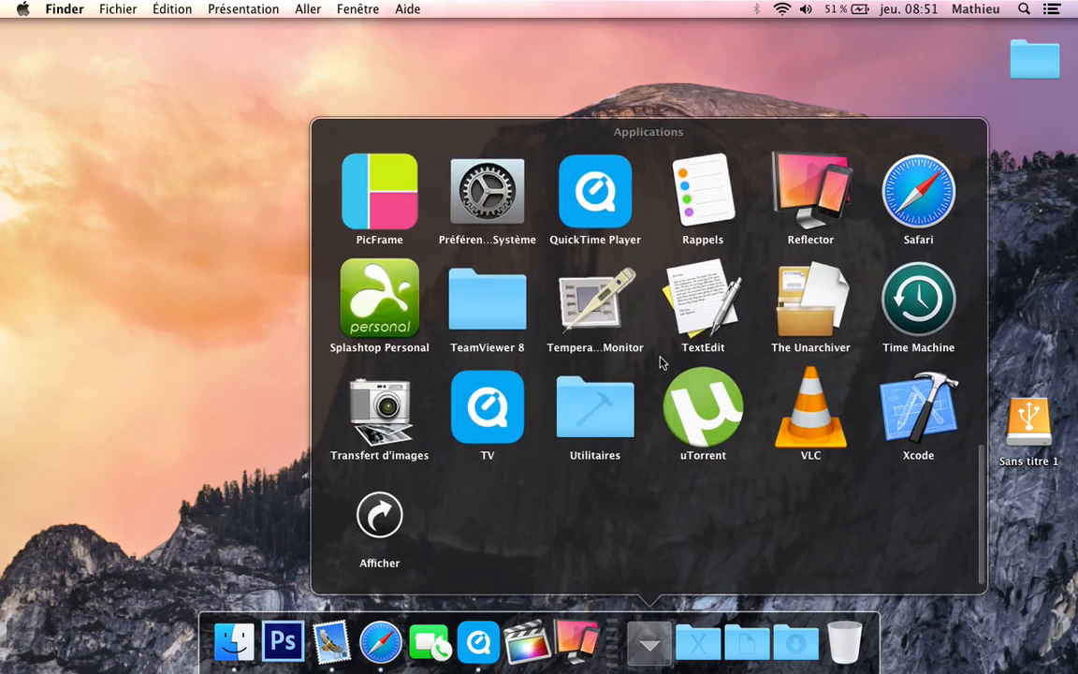
pyautogui.click(587, 404)
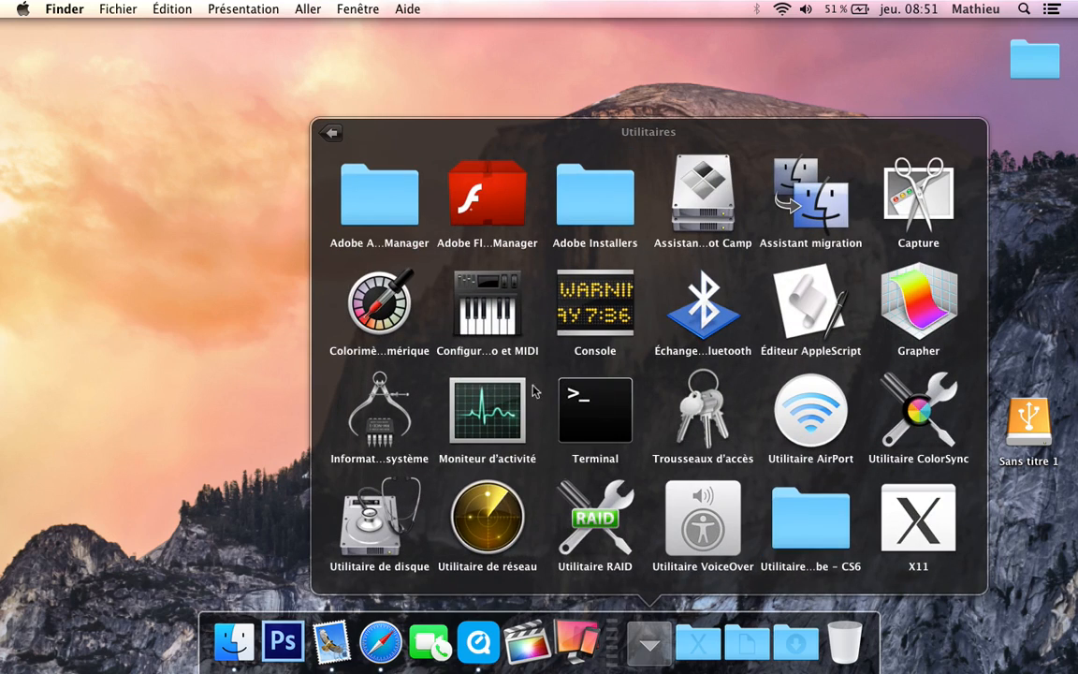
pyautogui.click(365, 502)
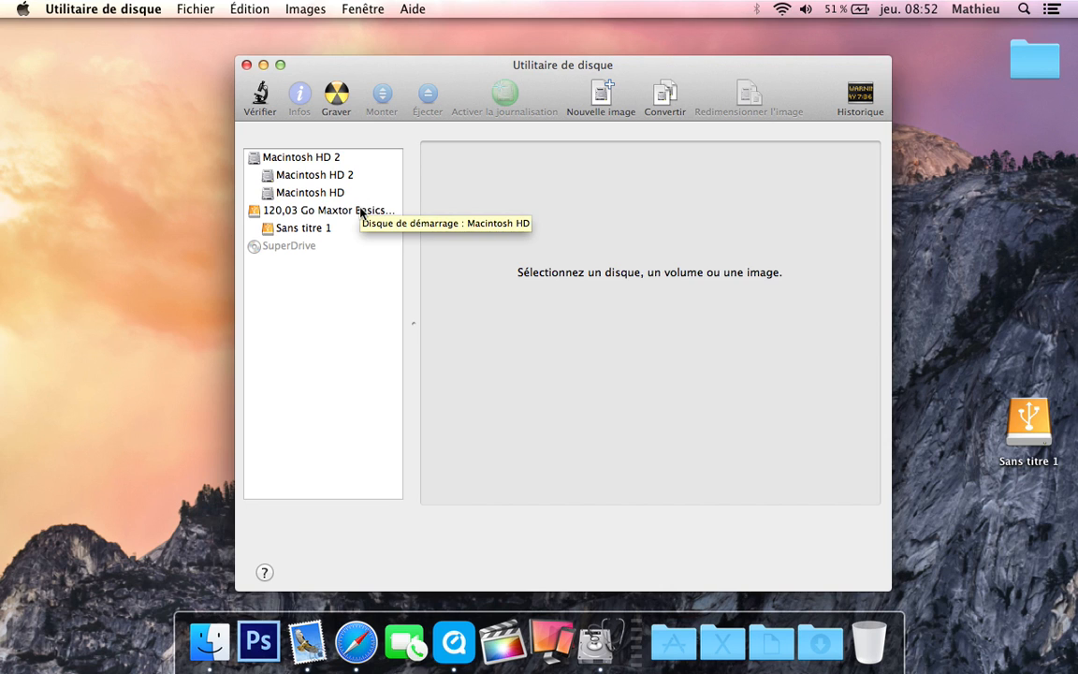
# Select the external 120,03 Go Maxtor Basics disk itself, not its volume, and show its partition settings.
pyautogui.click(287, 211)
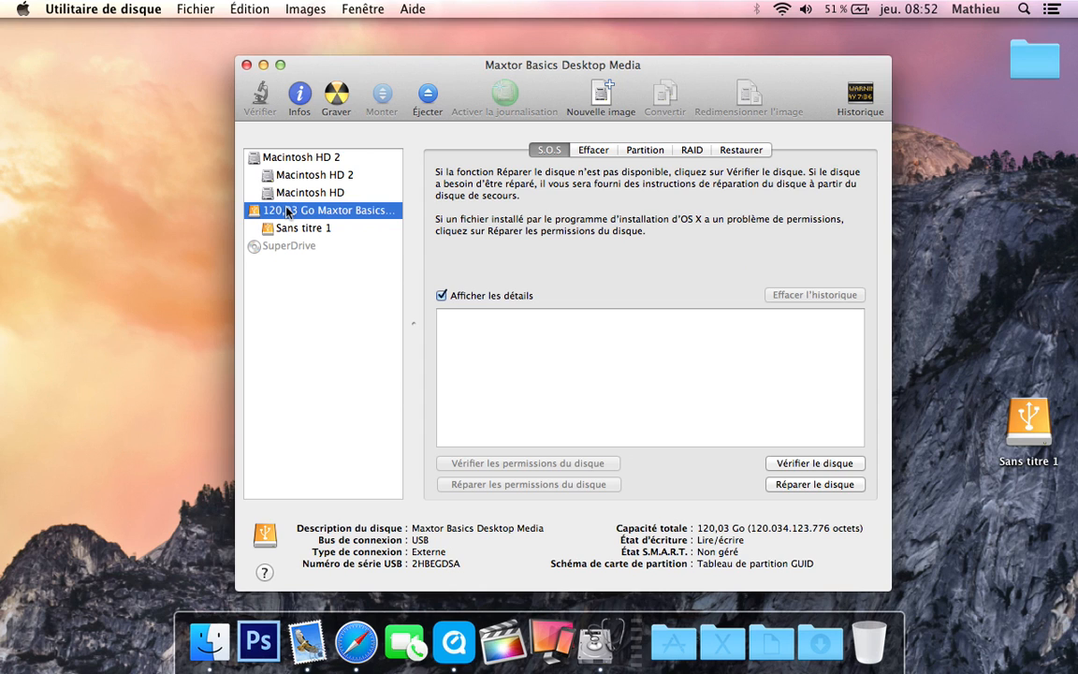
pyautogui.press('Down')
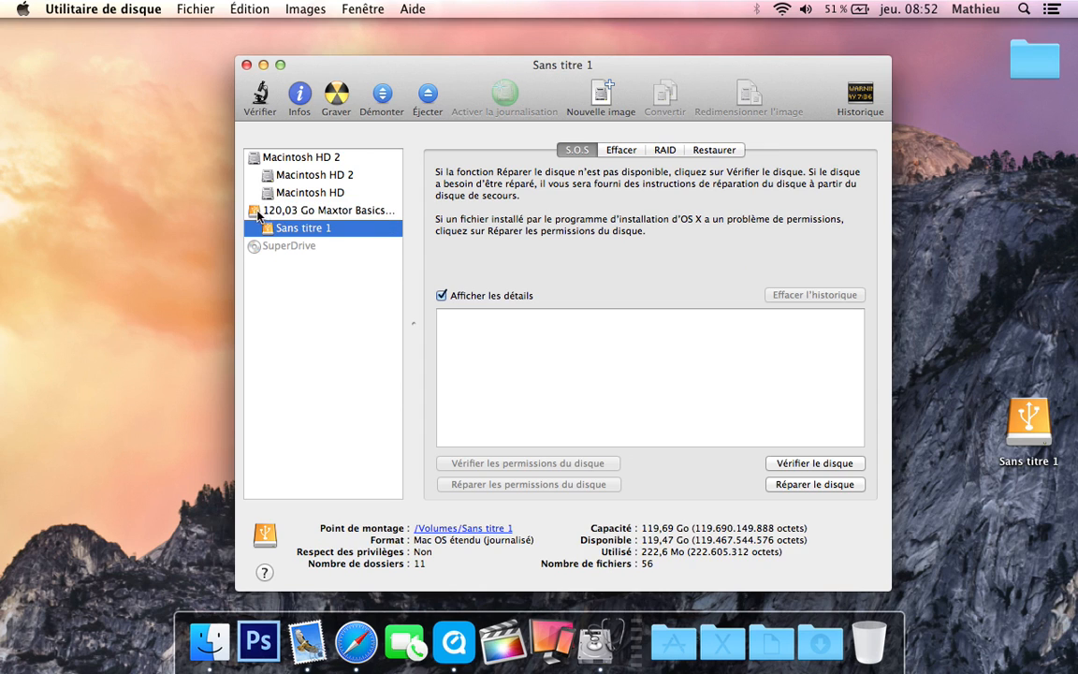
pyautogui.click(260, 215)
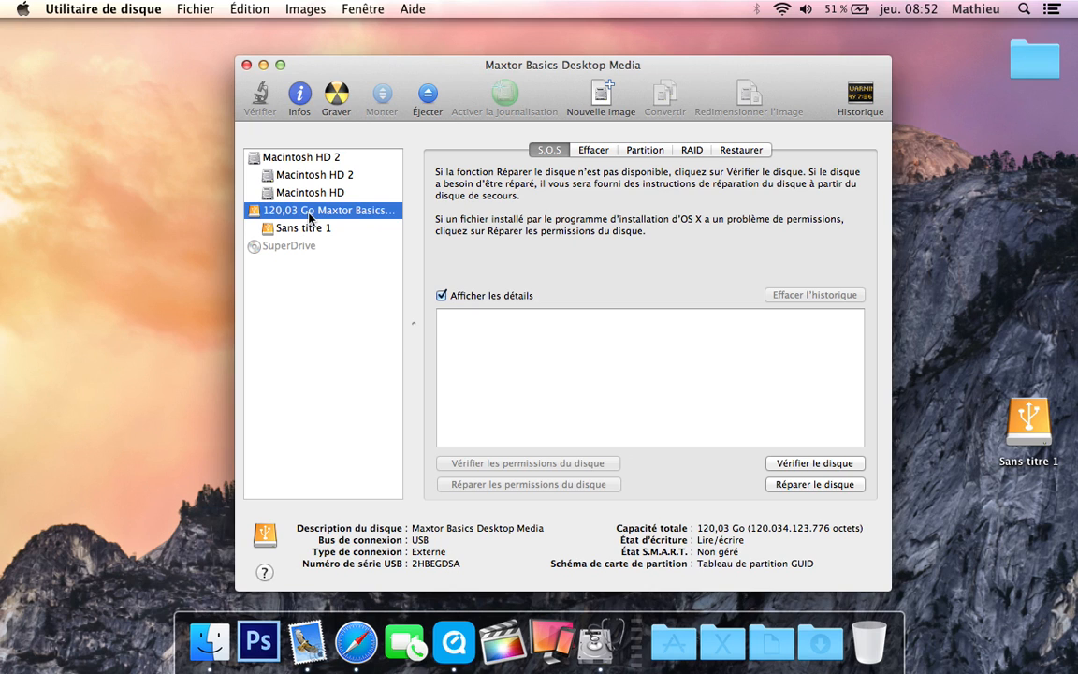
pyautogui.click(646, 152)
pyautogui.click(645, 152)
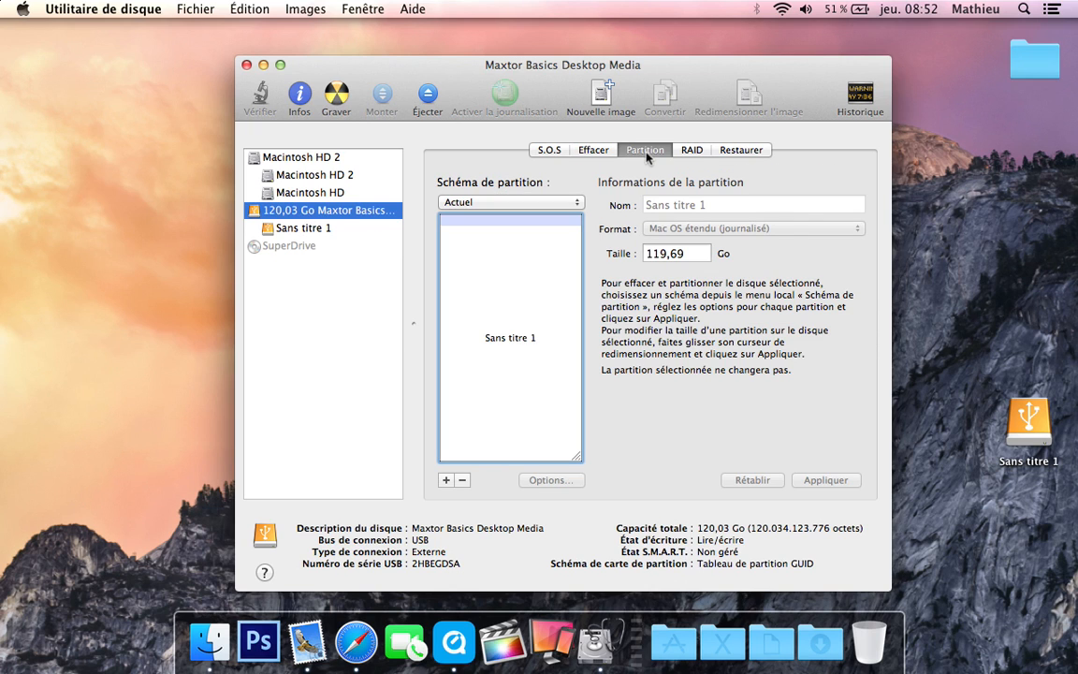
# Set the external disk's layout to 1 partition with the scheme Tableau de partition GUID.
pyautogui.click(522, 204)
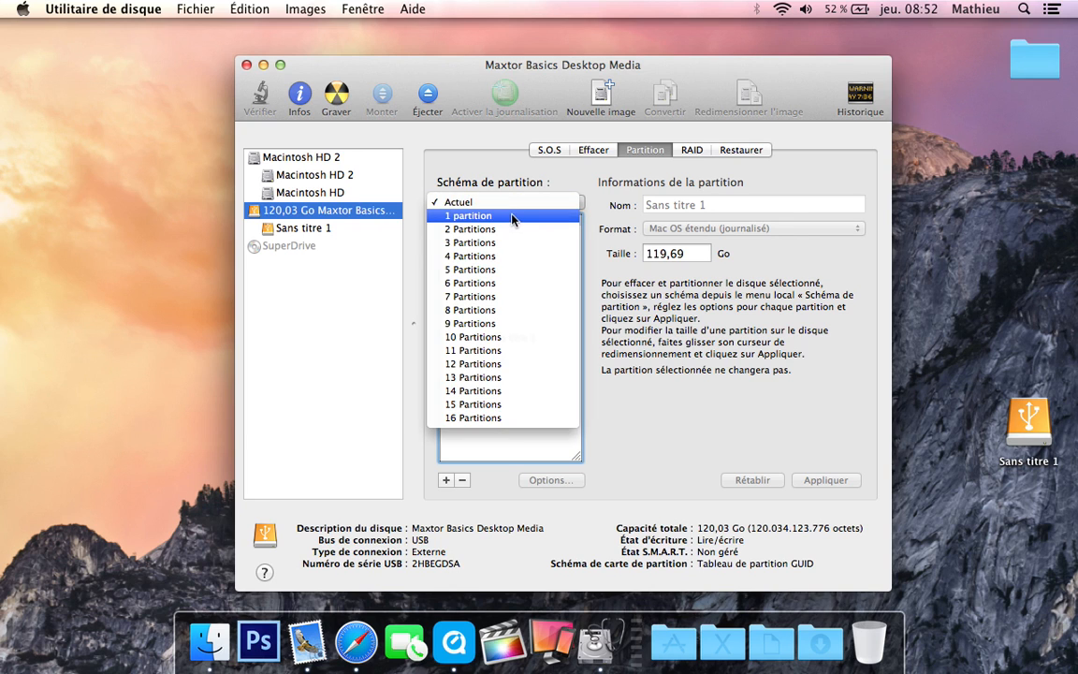
pyautogui.click(477, 218)
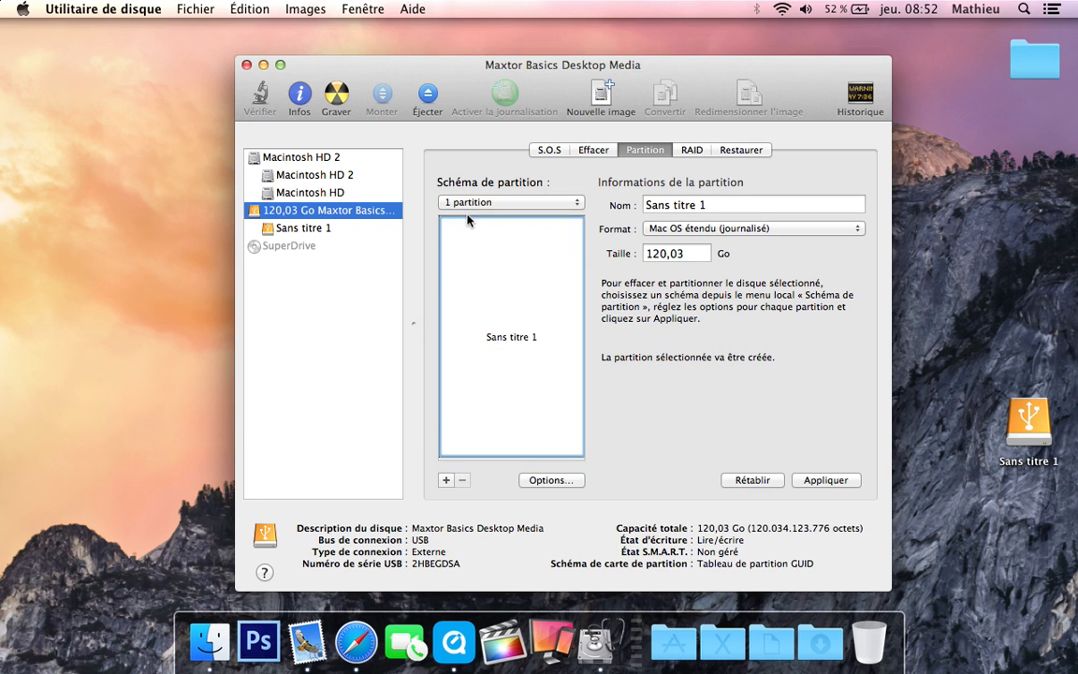
pyautogui.click(467, 204)
pyautogui.click(468, 205)
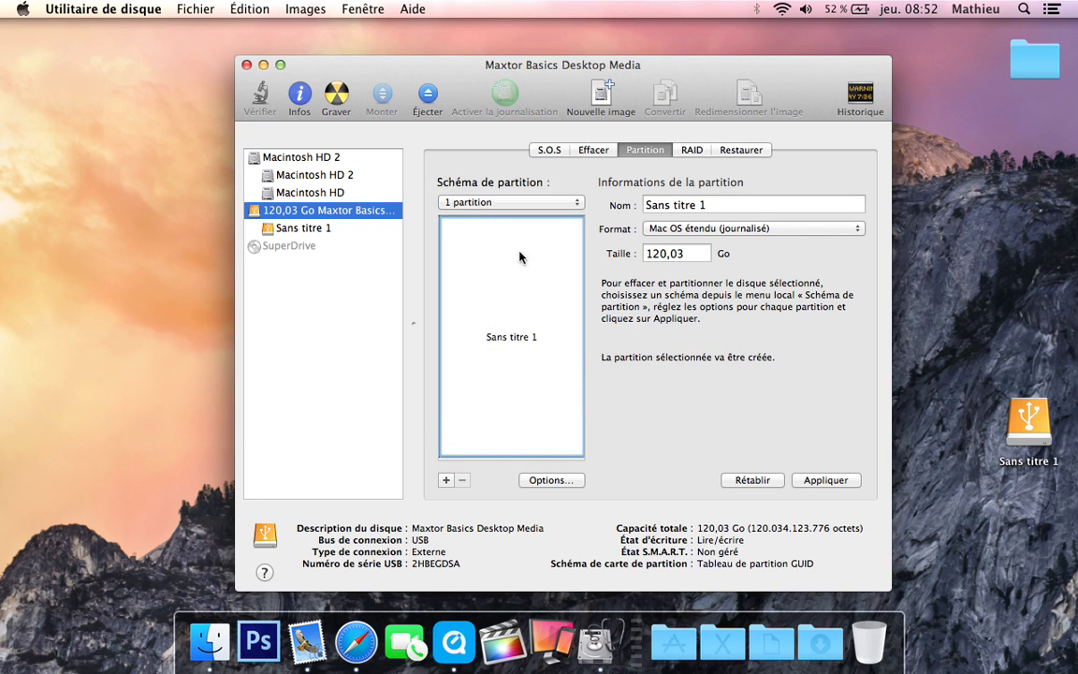
pyautogui.click(551, 480)
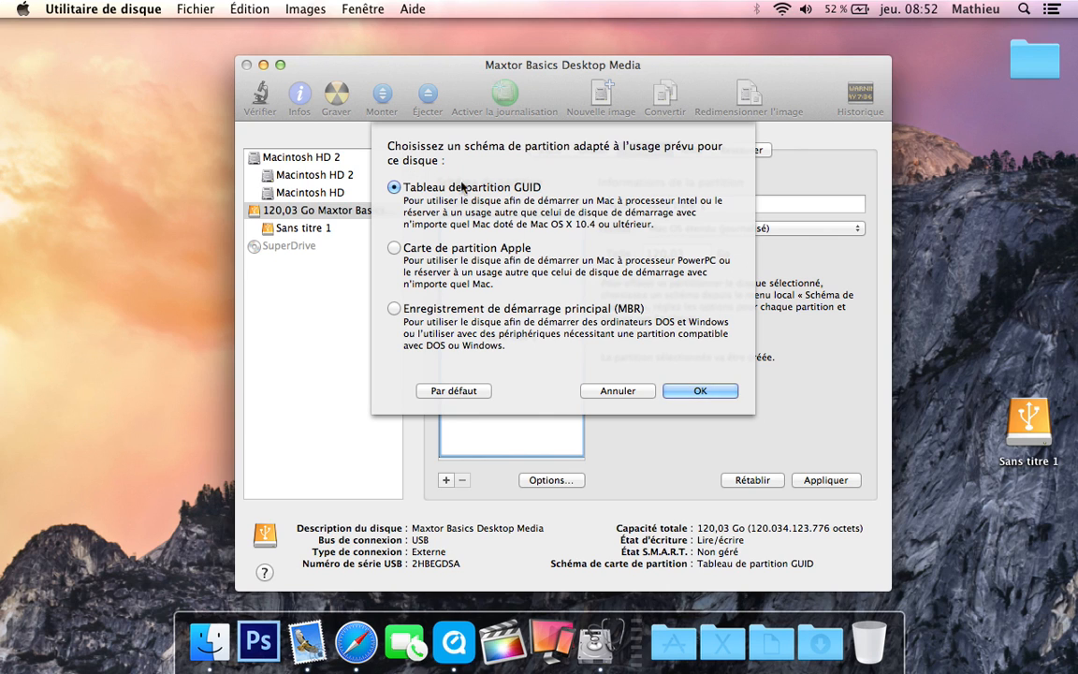
pyautogui.click(700, 389)
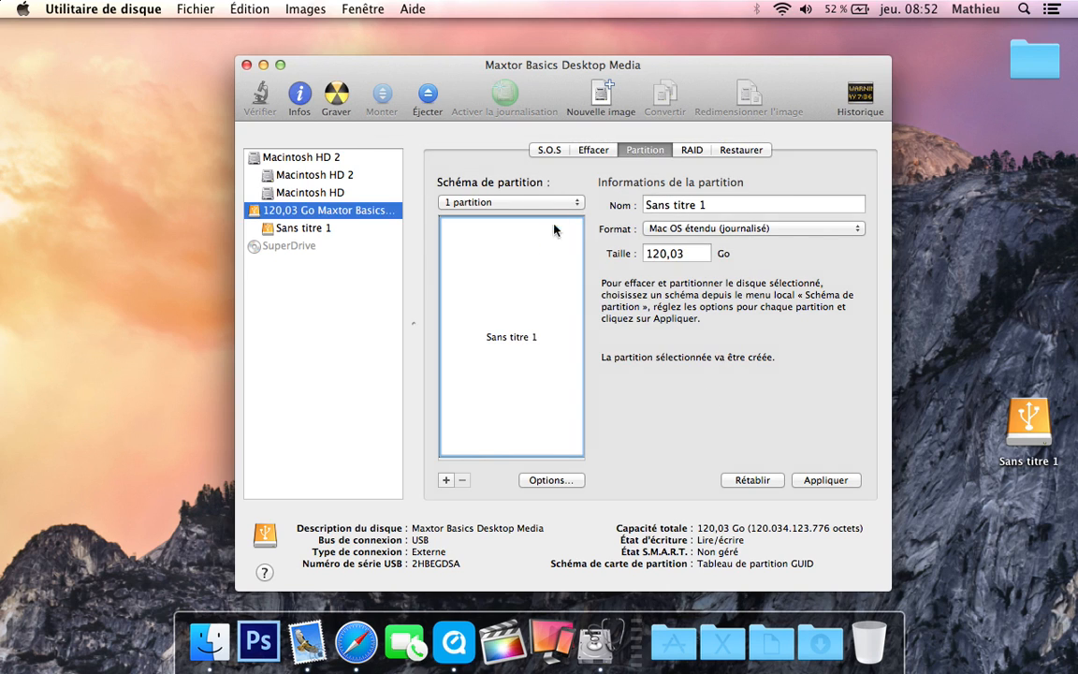
# Name the new partition Macintosh HD and keep Mac OS étendu (journalisé) as its format.
pyautogui.tripleClick(722, 206)
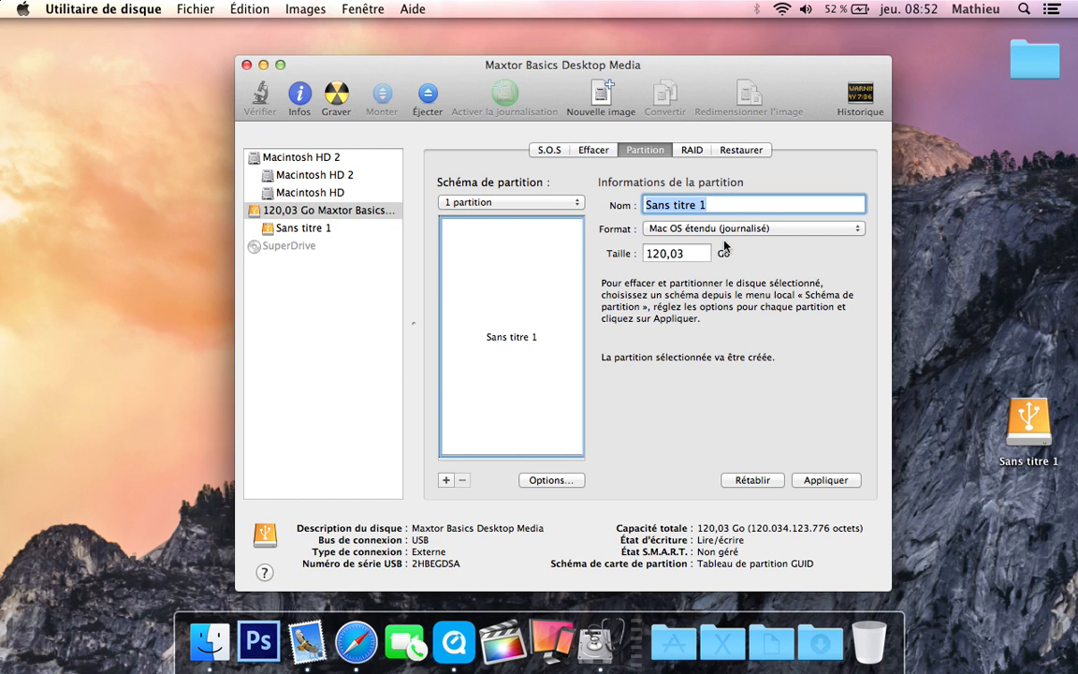
pyautogui.write('Macint')
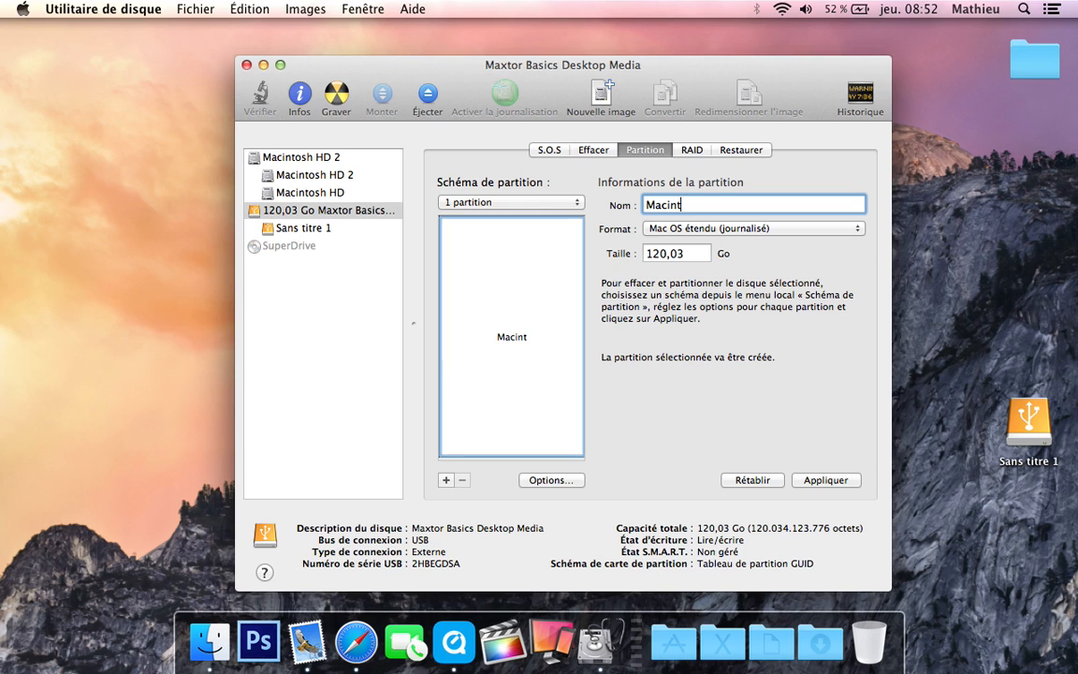
pyautogui.write('osh HD')
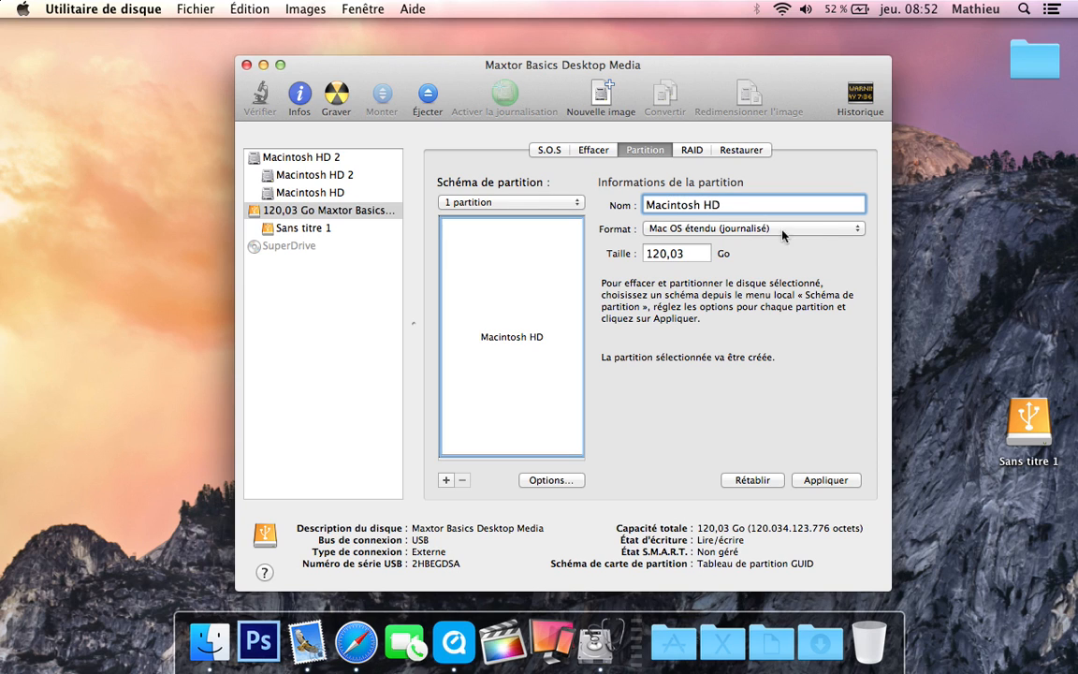
pyautogui.click(805, 230)
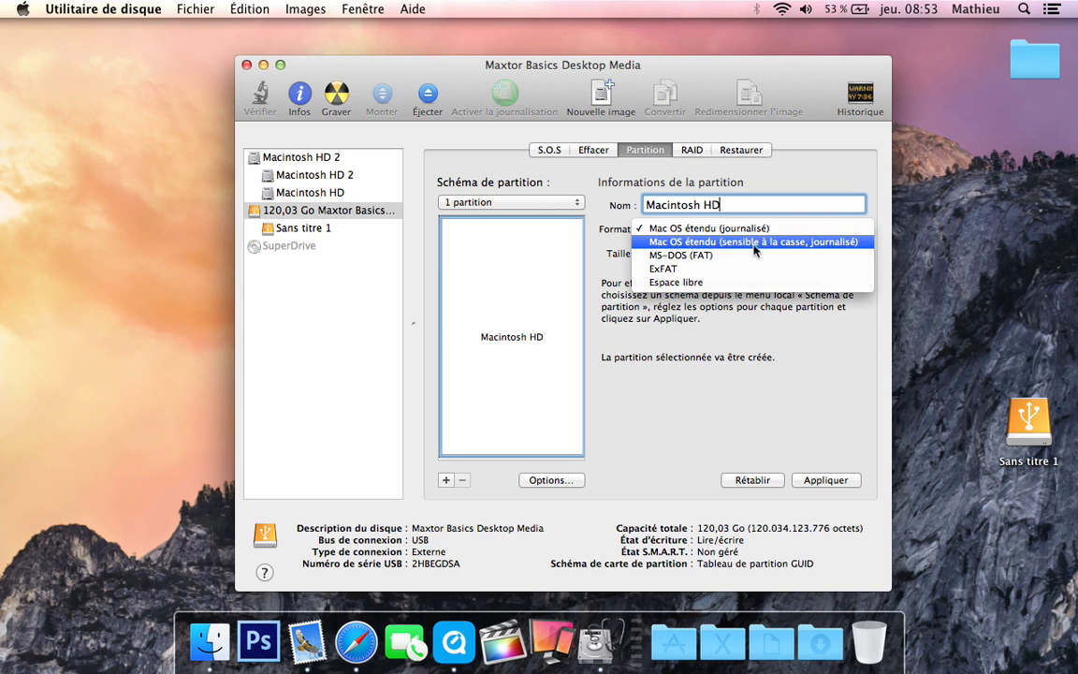
pyautogui.click(657, 230)
# Apply the new partition layout to the external disk and close the disk utility window.
pyautogui.click(825, 480)
pyautogui.click(686, 294)
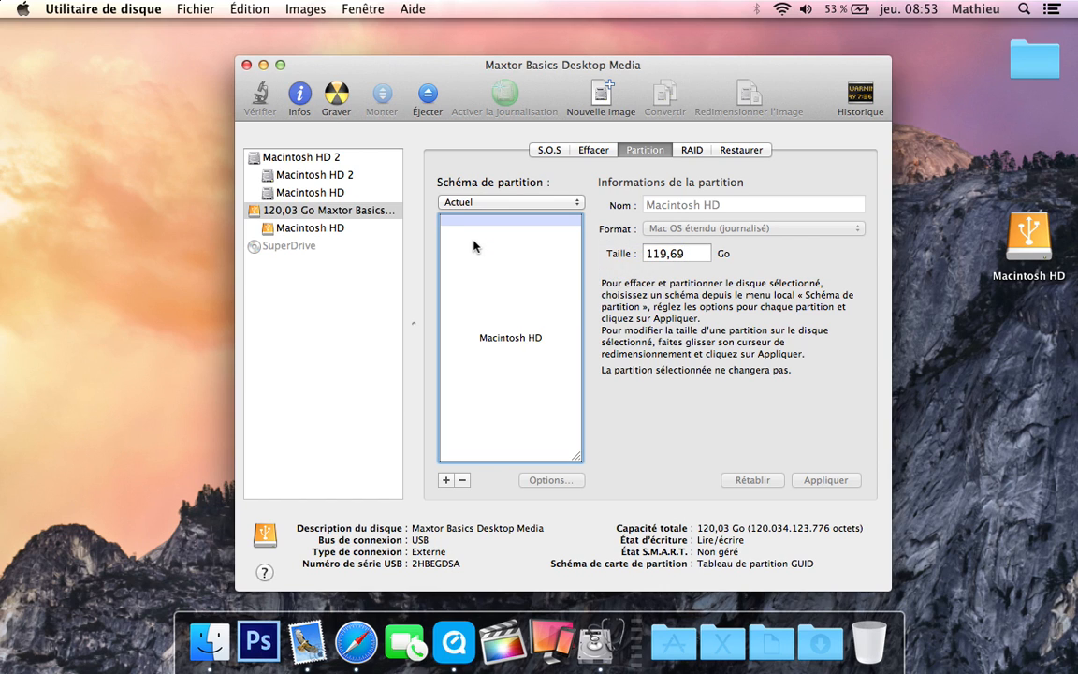
pyautogui.click(247, 67)
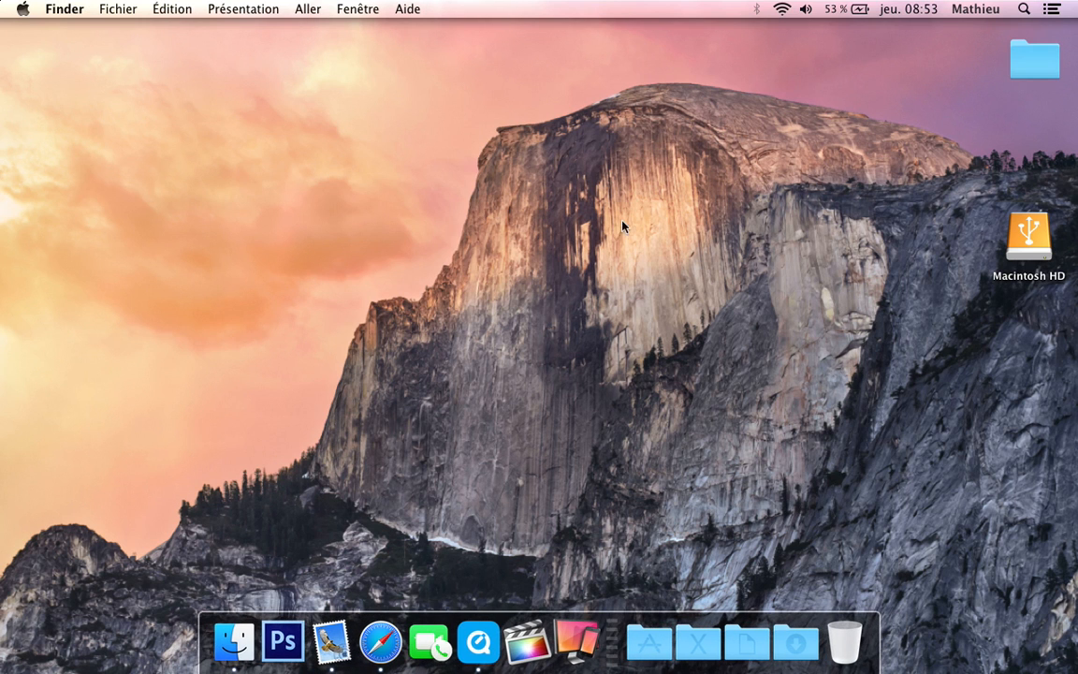
# Launch the Install OS X 10.10 installer from the applications folder.
pyautogui.click(655, 633)
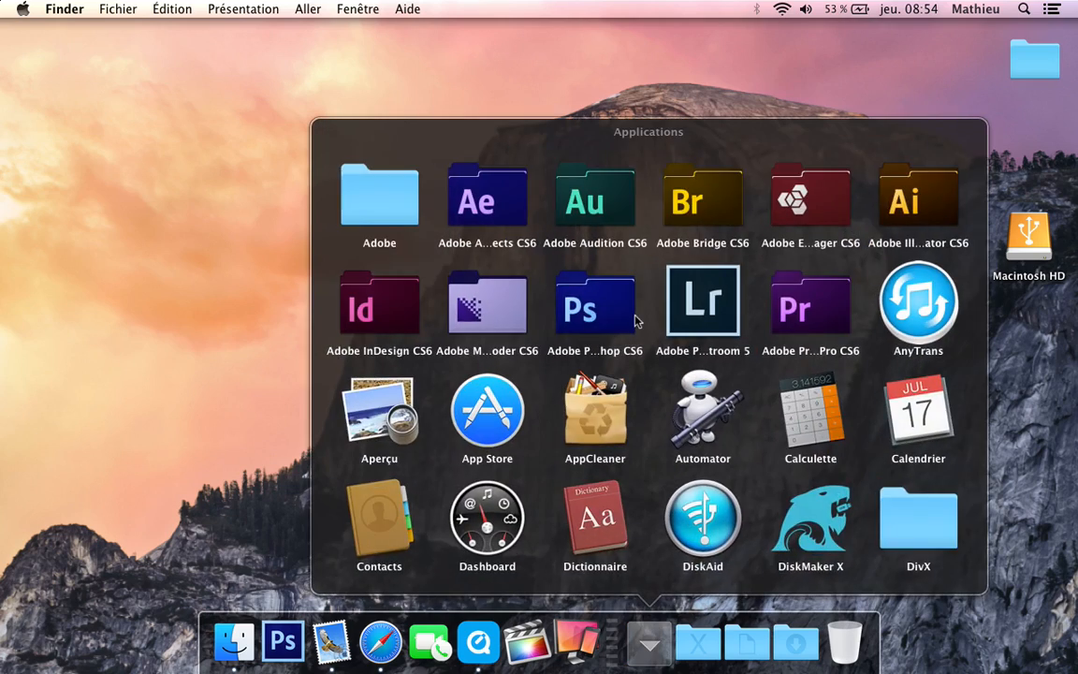
pyautogui.scroll(-5, 635, 320)
pyautogui.scroll(-2, 636, 320)
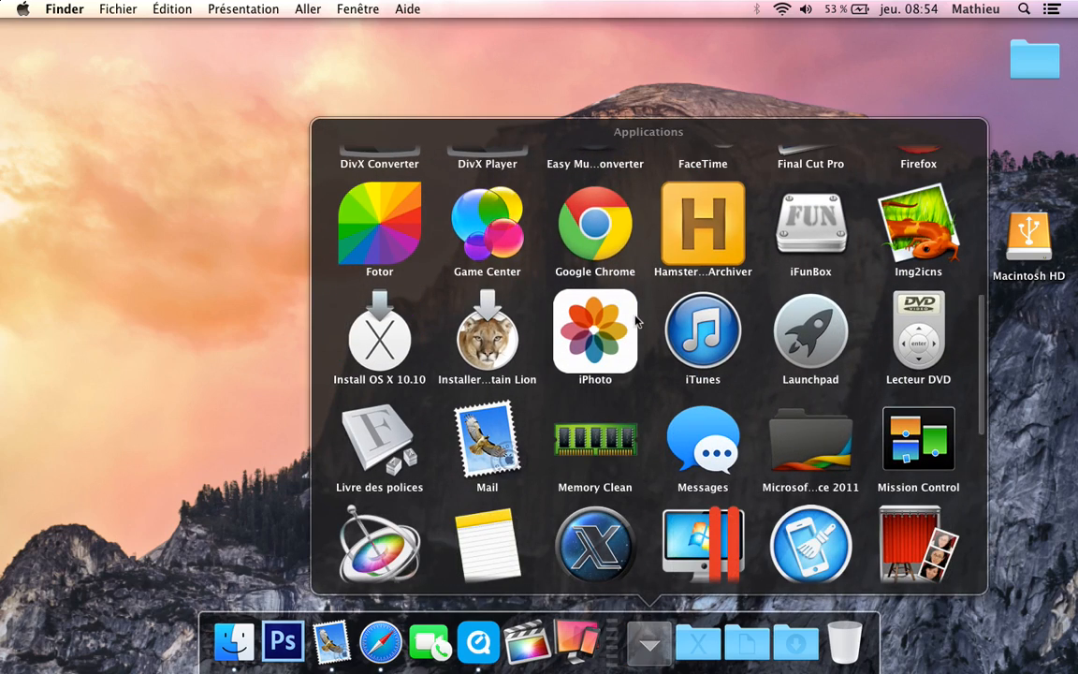
pyautogui.click(374, 329)
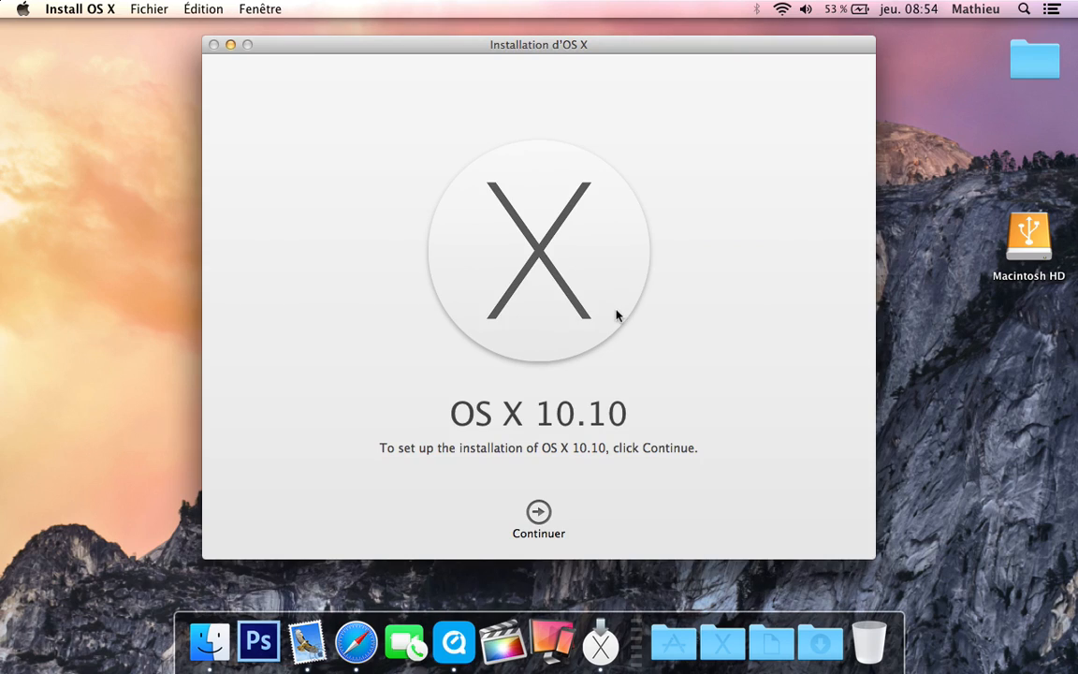
# Continue the OS X 10.10 setup and accept the software licence agreement.
pyautogui.click(541, 512)
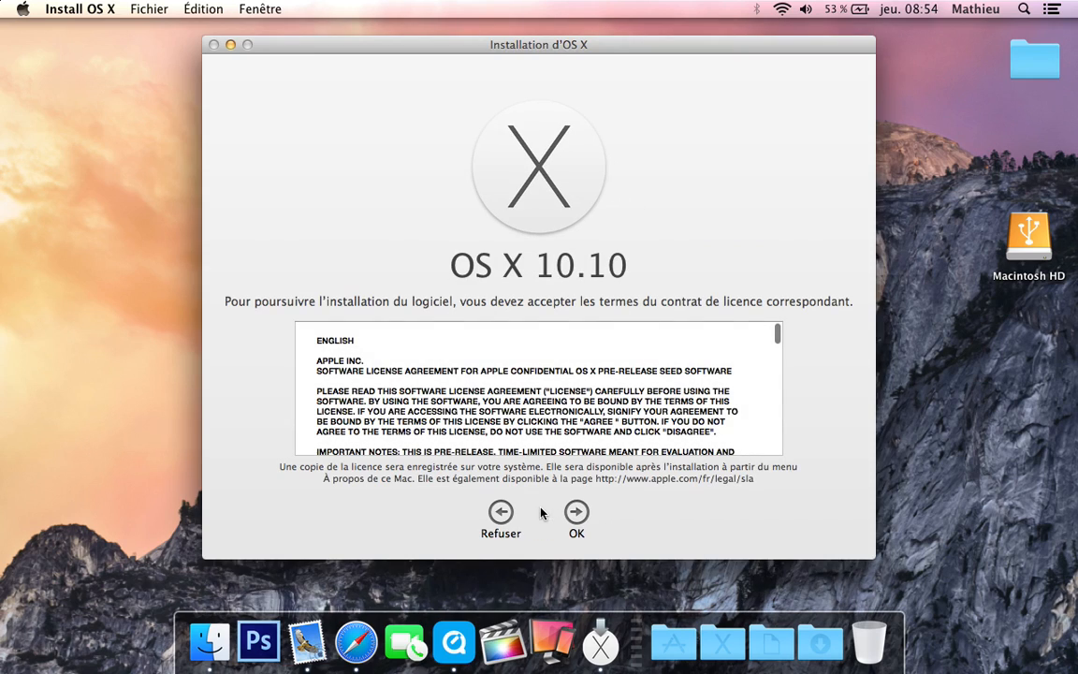
pyautogui.scroll(-3, 484, 362)
pyautogui.scroll(-10, 484, 362)
pyautogui.scroll(15, 485, 363)
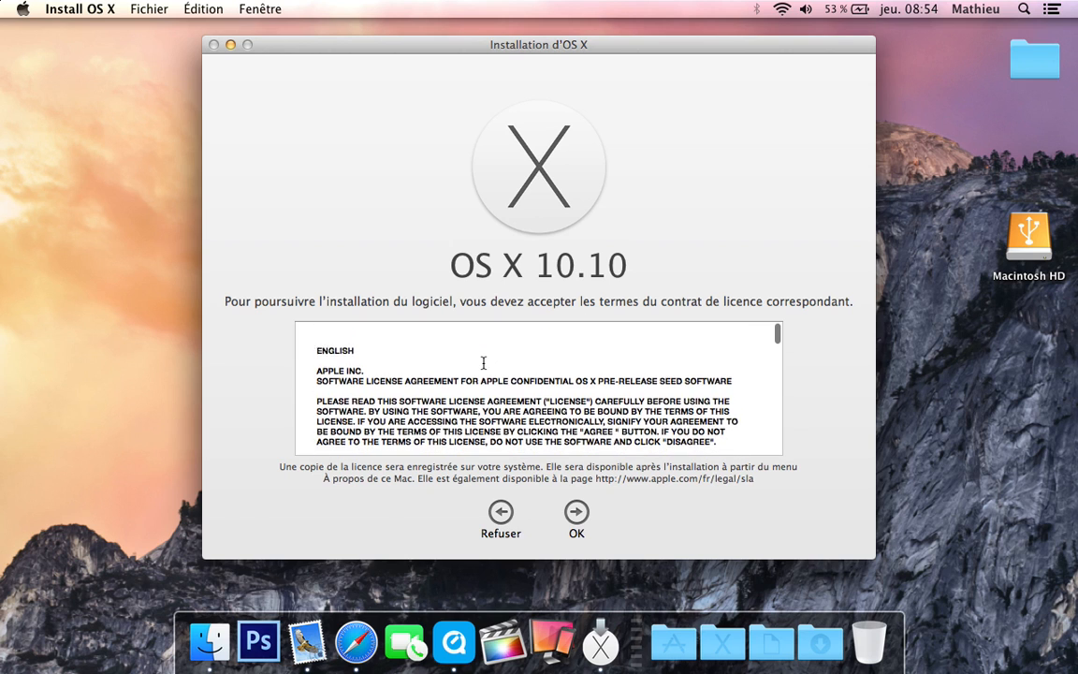
pyautogui.click(576, 512)
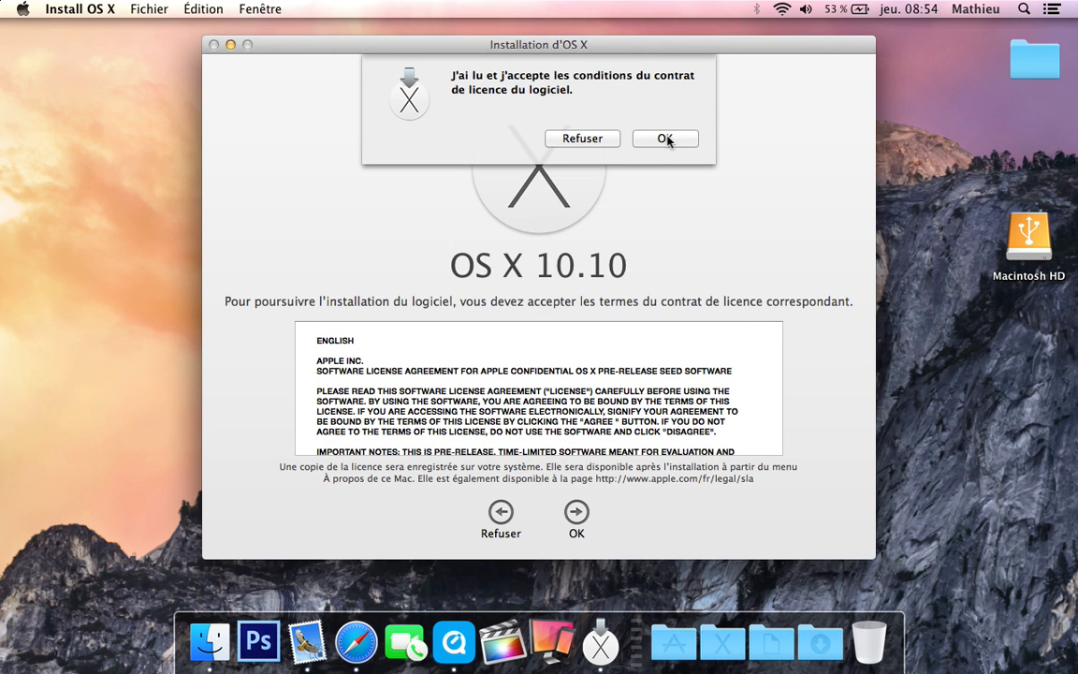
pyautogui.click(665, 138)
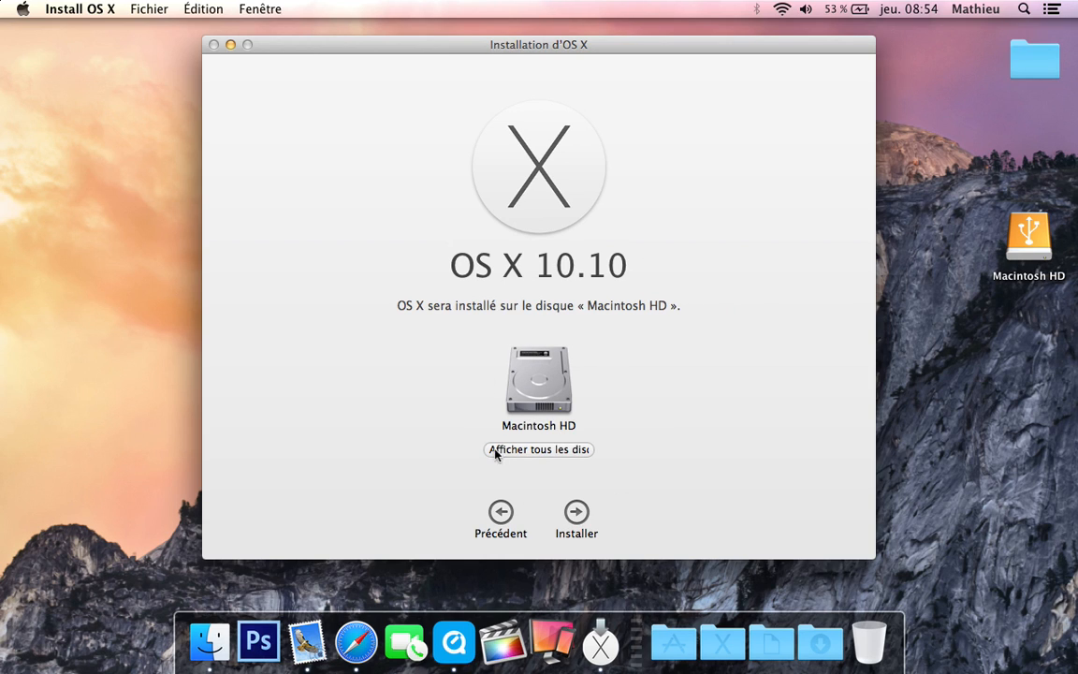
# Start installing OS X on the external USB disk Macintosh HD, entering the administrator account password to authorize it.
pyautogui.click(561, 451)
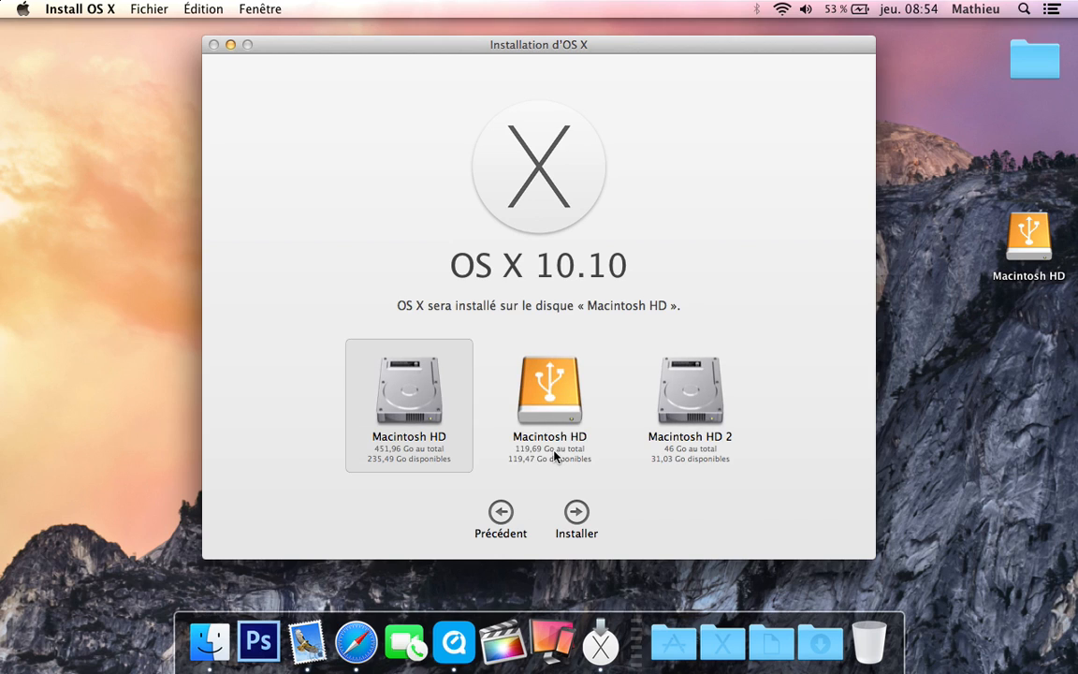
pyautogui.click(546, 382)
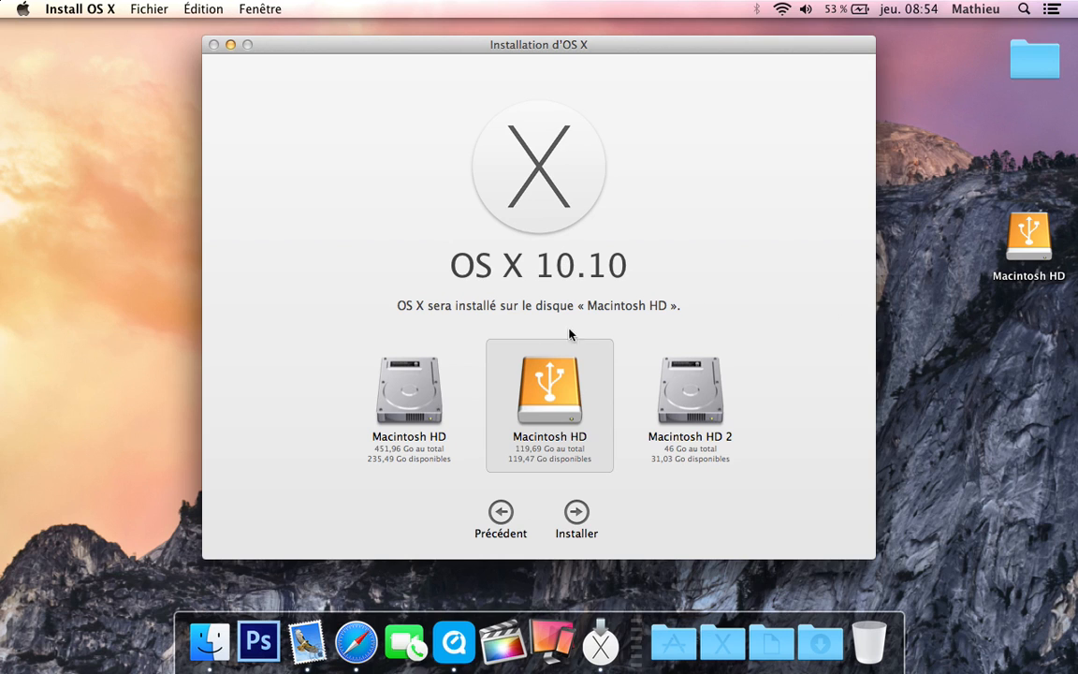
pyautogui.click(584, 520)
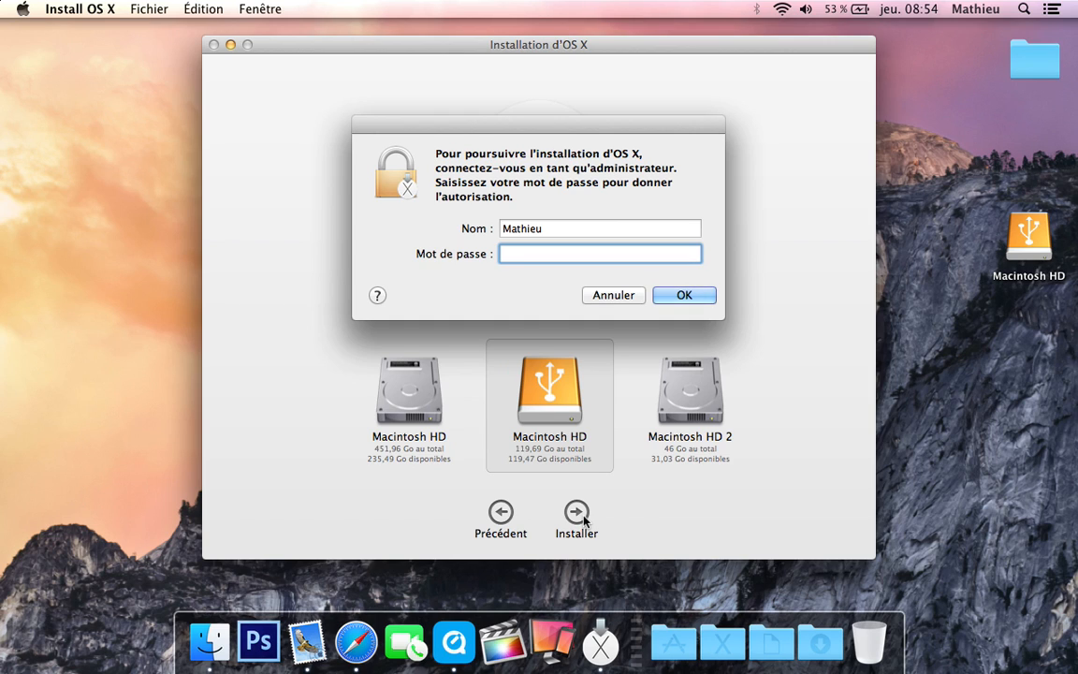
pyautogui.write('•')
pyautogui.press('Return')
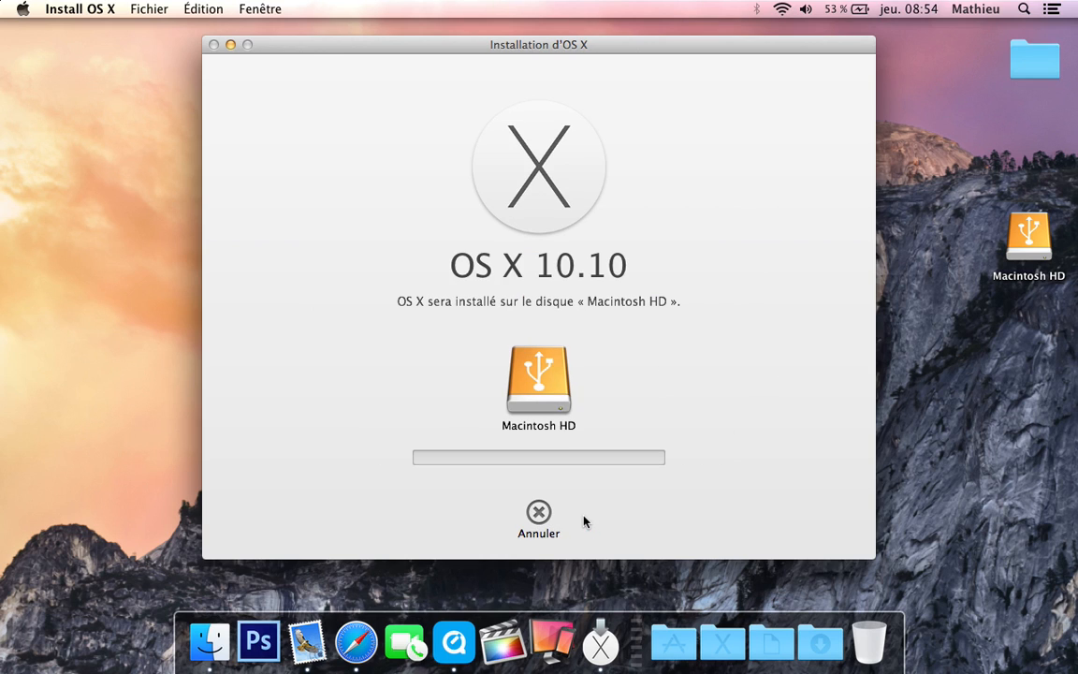